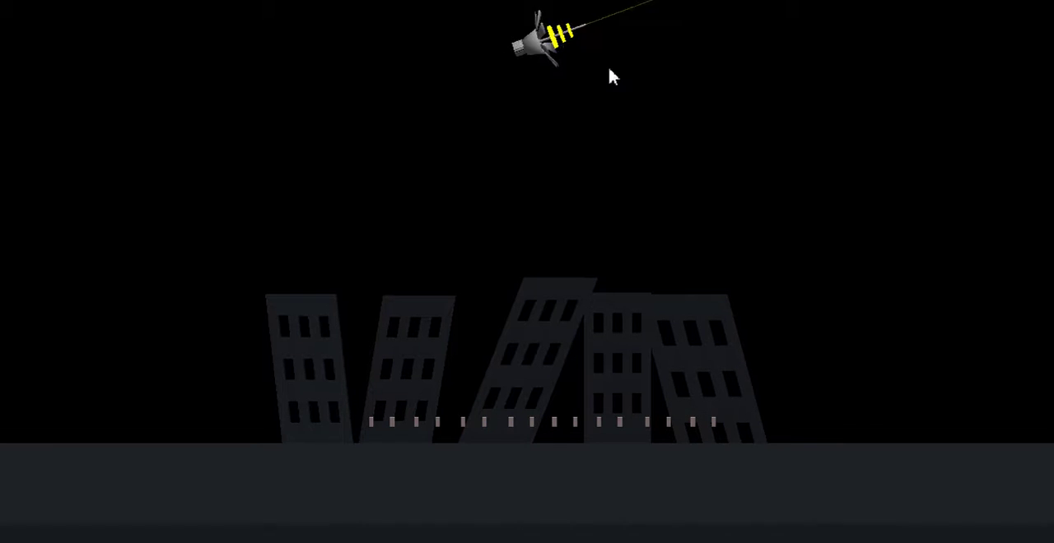
{"action": "left_click", "coordinate": [438, 201]}
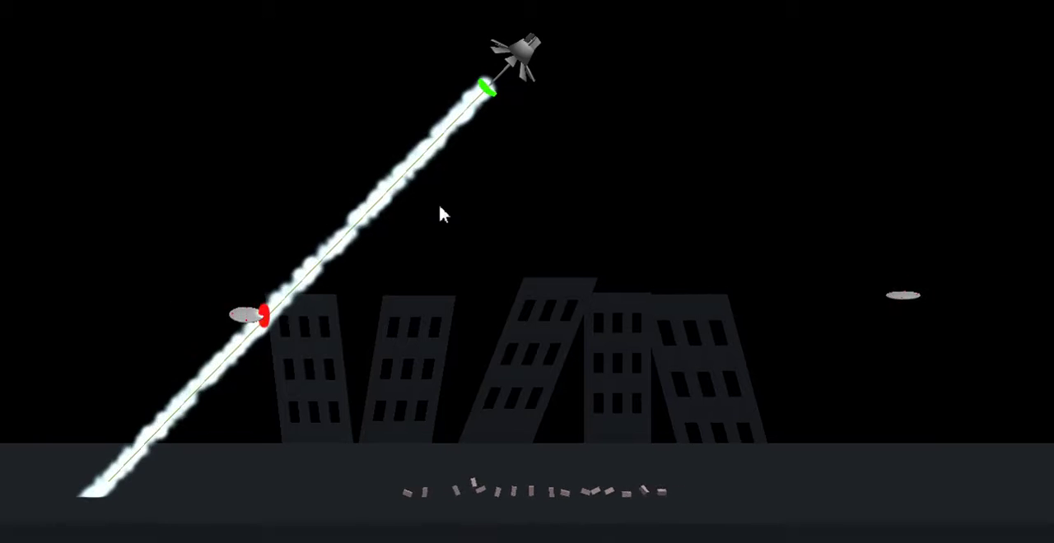
{"action": "left_click", "coordinate": [603, 230]}
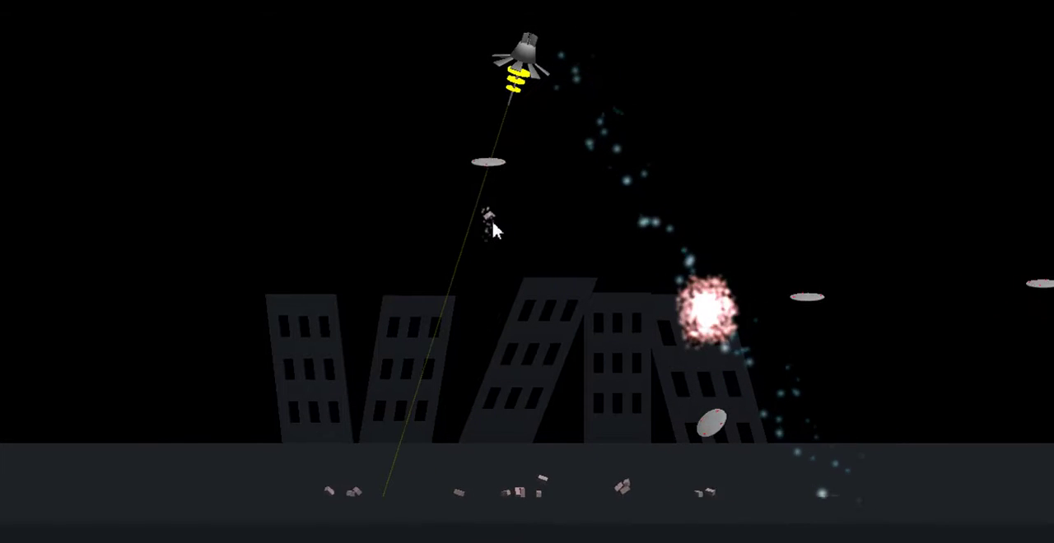
{"action": "left_click", "coordinate": [469, 208]}
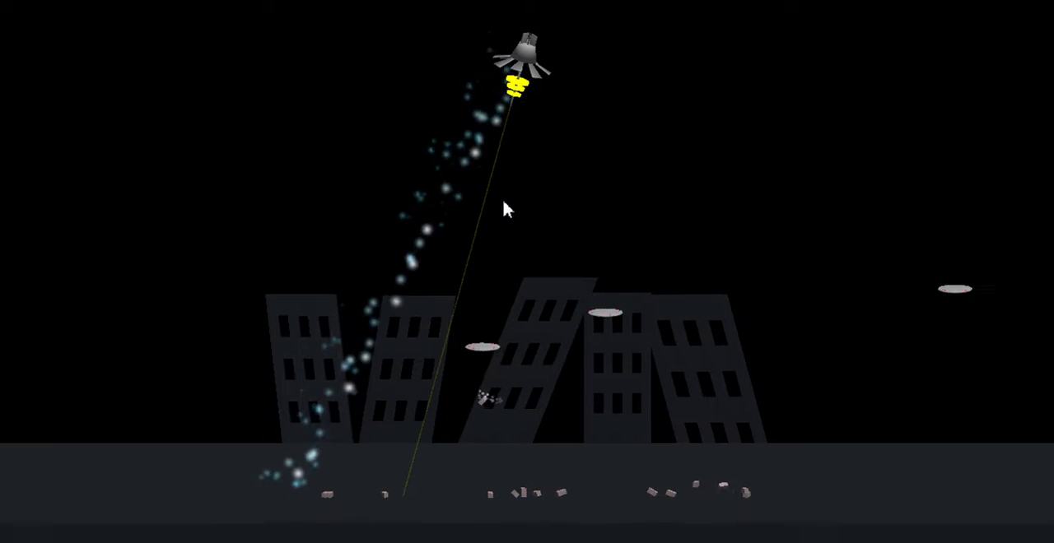
{"action": "left_click", "coordinate": [506, 195]}
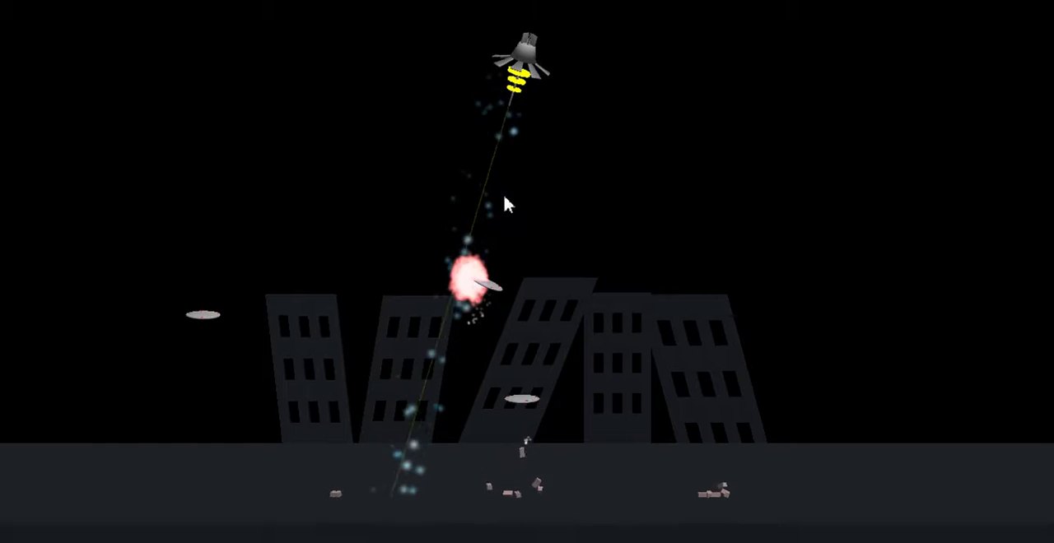
{"action": "left_click", "coordinate": [507, 200]}
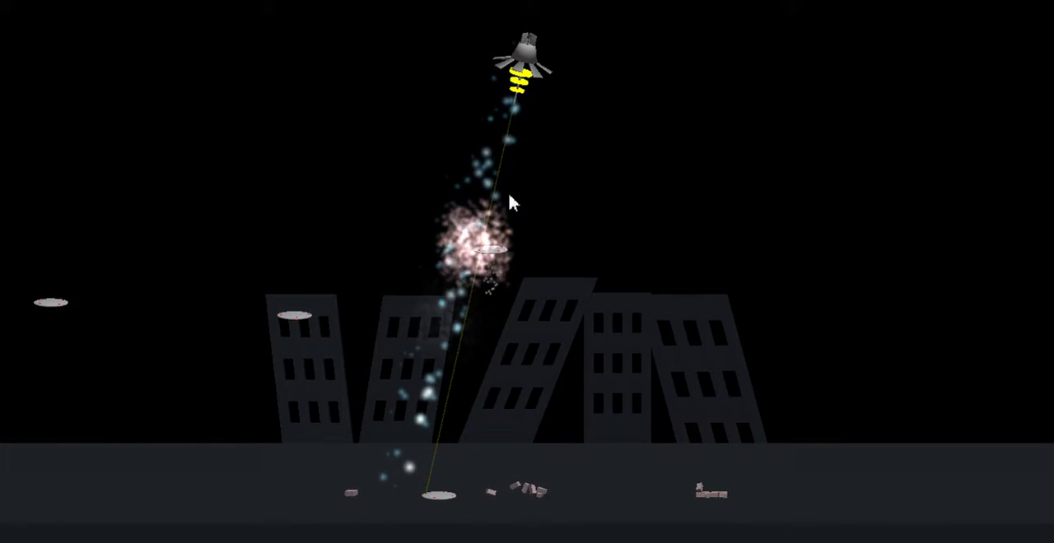
{"action": "left_click", "coordinate": [509, 183]}
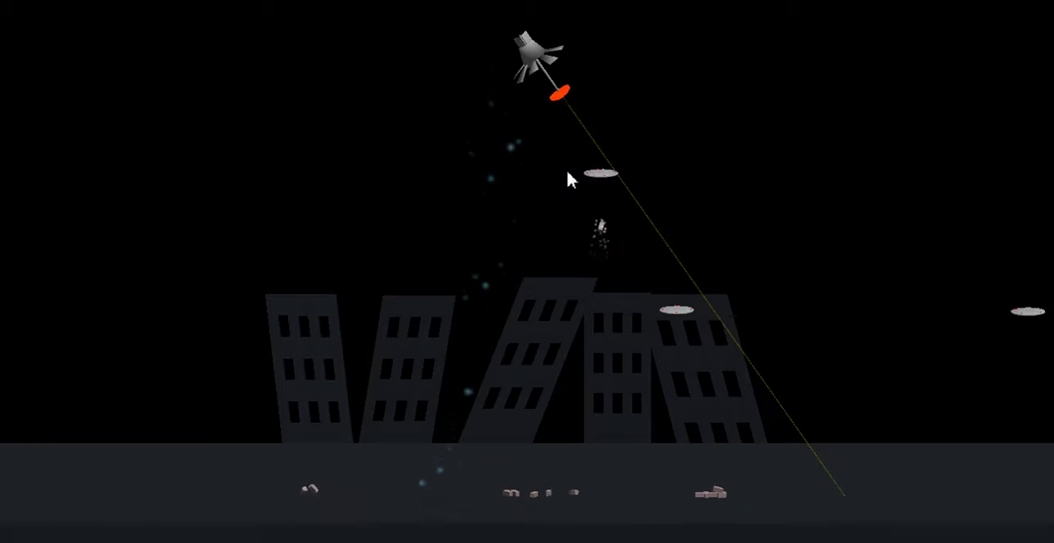
{"action": "left_click", "coordinate": [565, 167]}
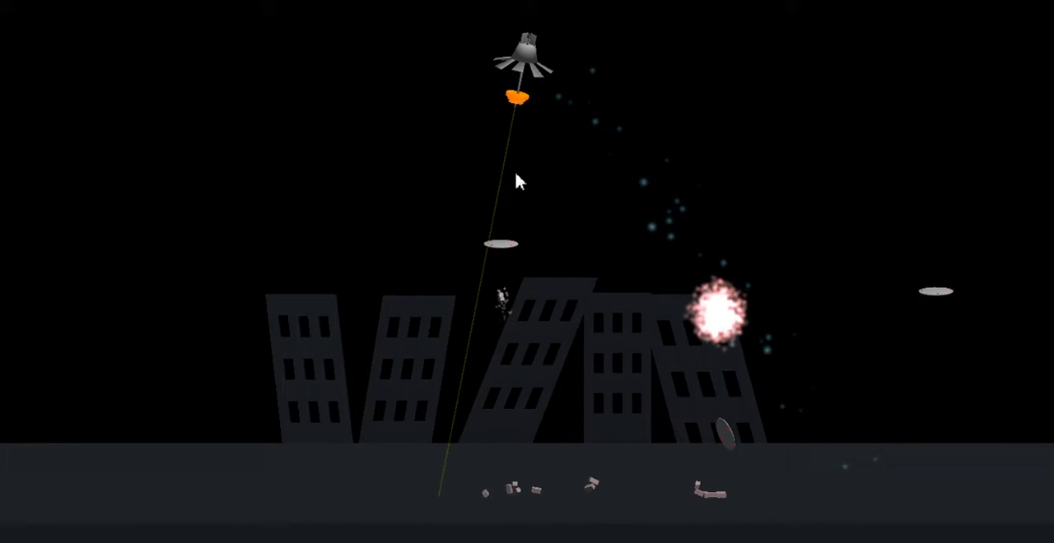
{"action": "left_click", "coordinate": [505, 169]}
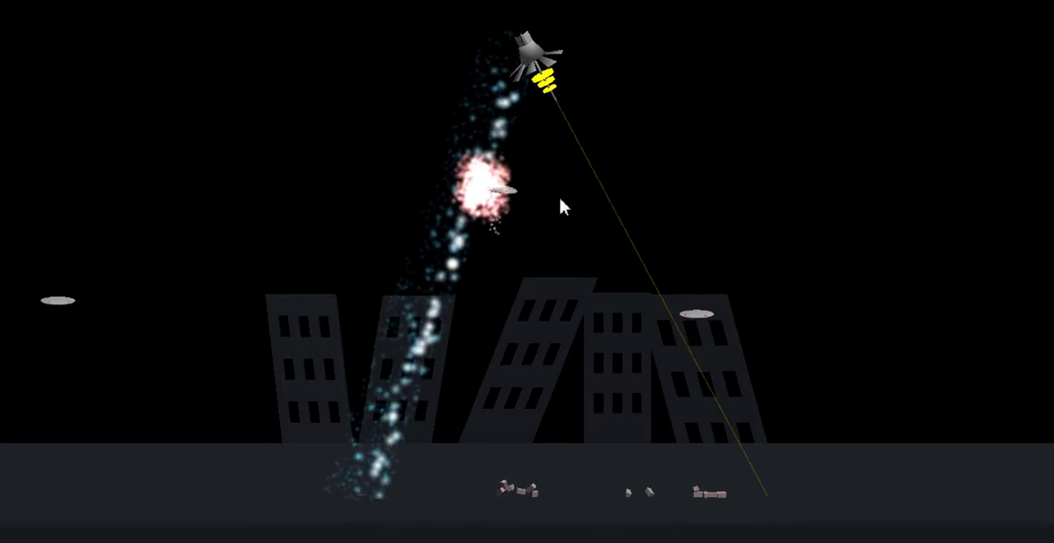
{"action": "left_click", "coordinate": [507, 198]}
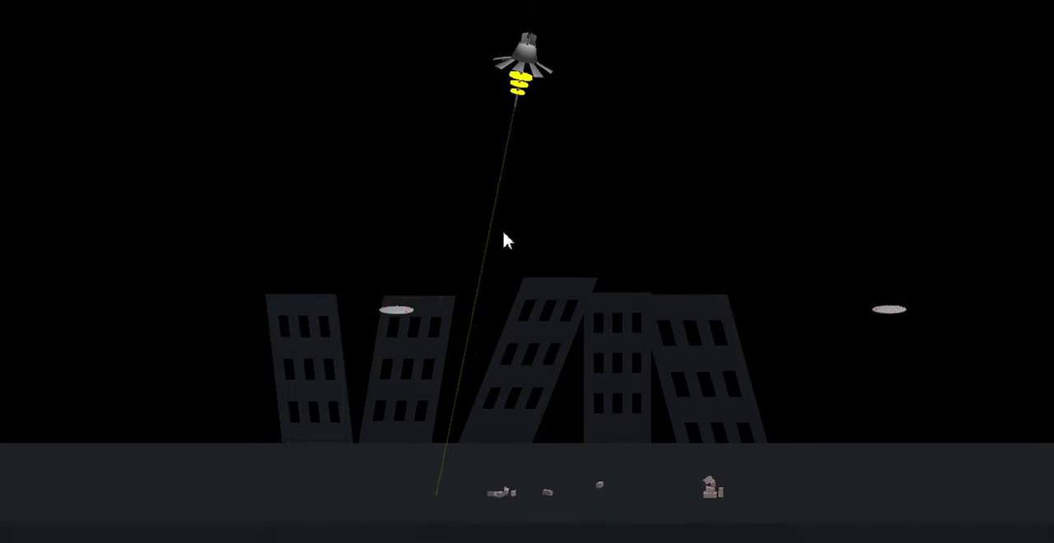
{"action": "left_click", "coordinate": [544, 232]}
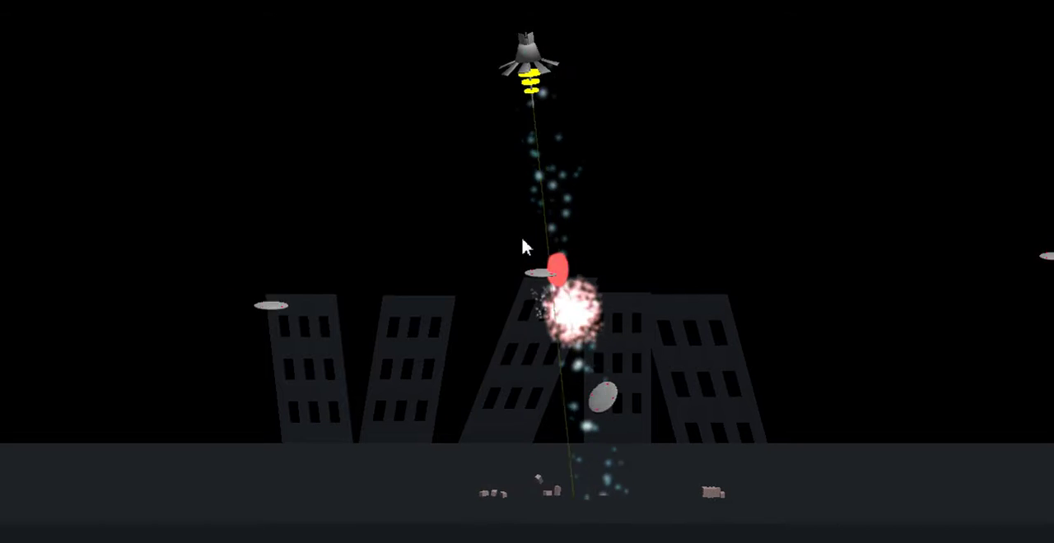
{"action": "left_click", "coordinate": [502, 260]}
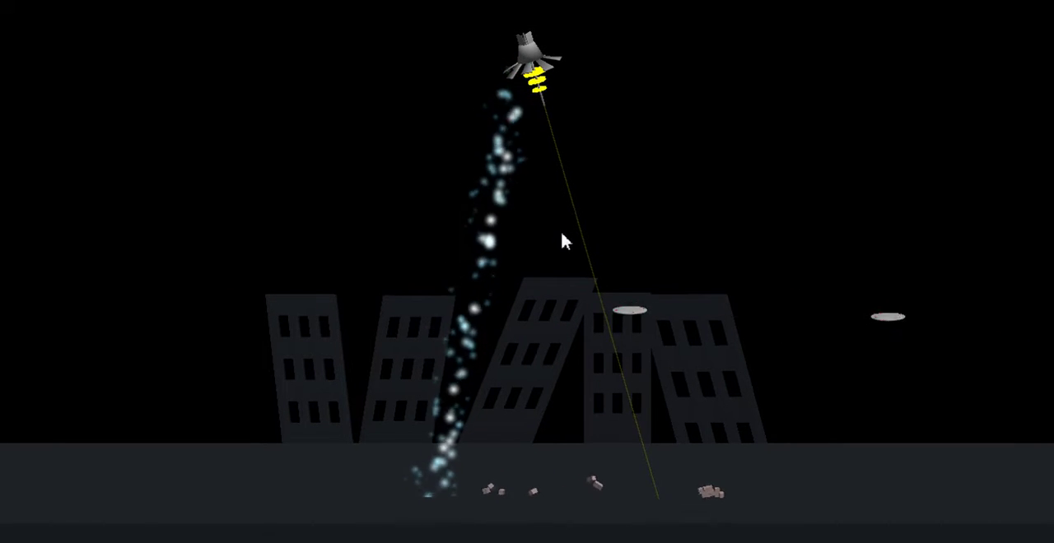
{"action": "left_click", "coordinate": [534, 241]}
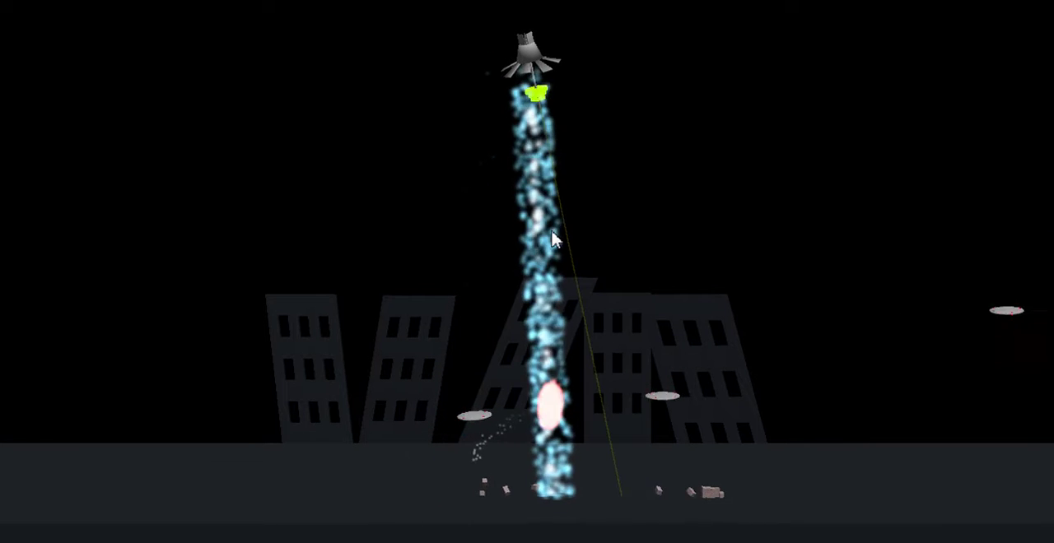
{"action": "left_click", "coordinate": [569, 191]}
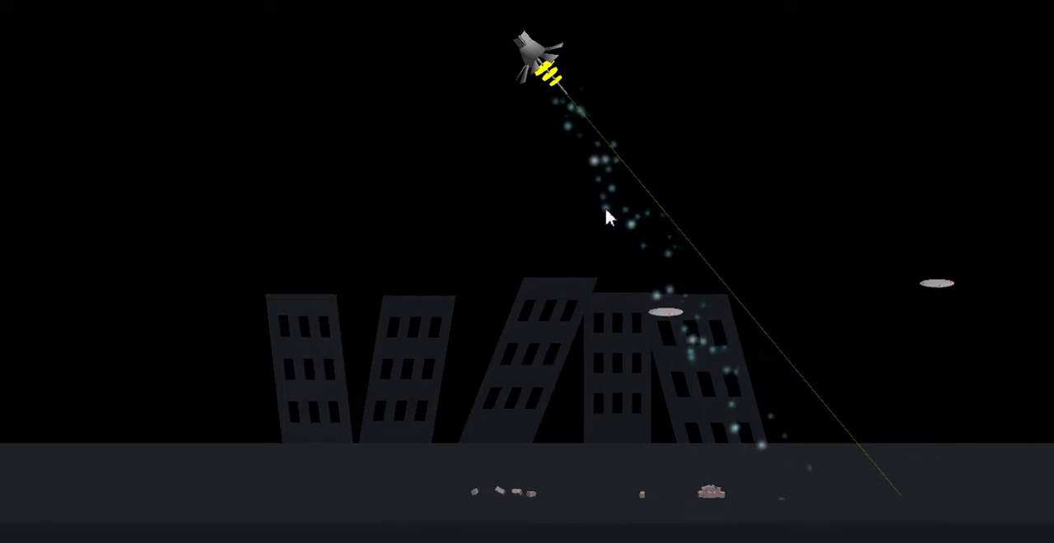
{"action": "left_click", "coordinate": [511, 222]}
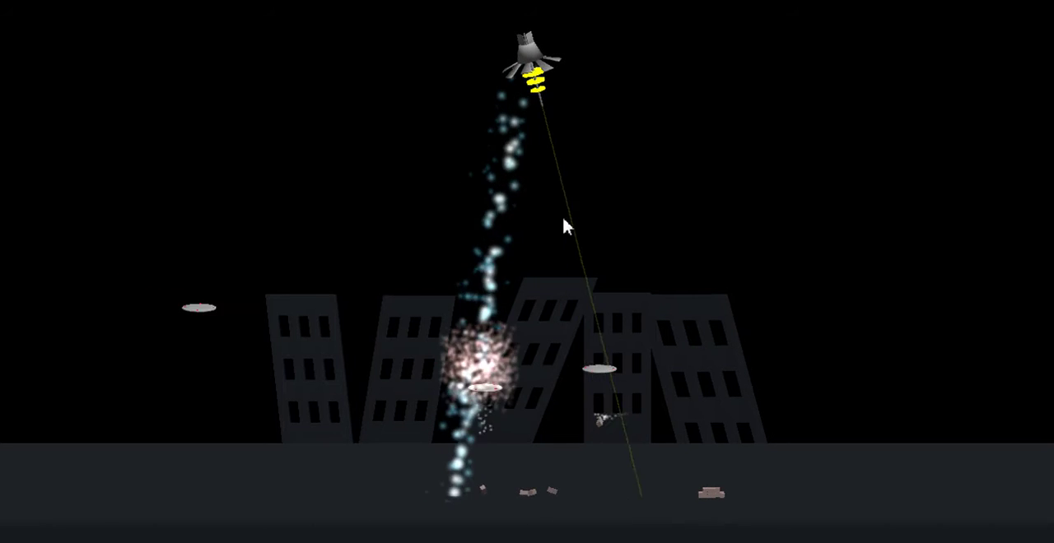
{"action": "left_click", "coordinate": [576, 198]}
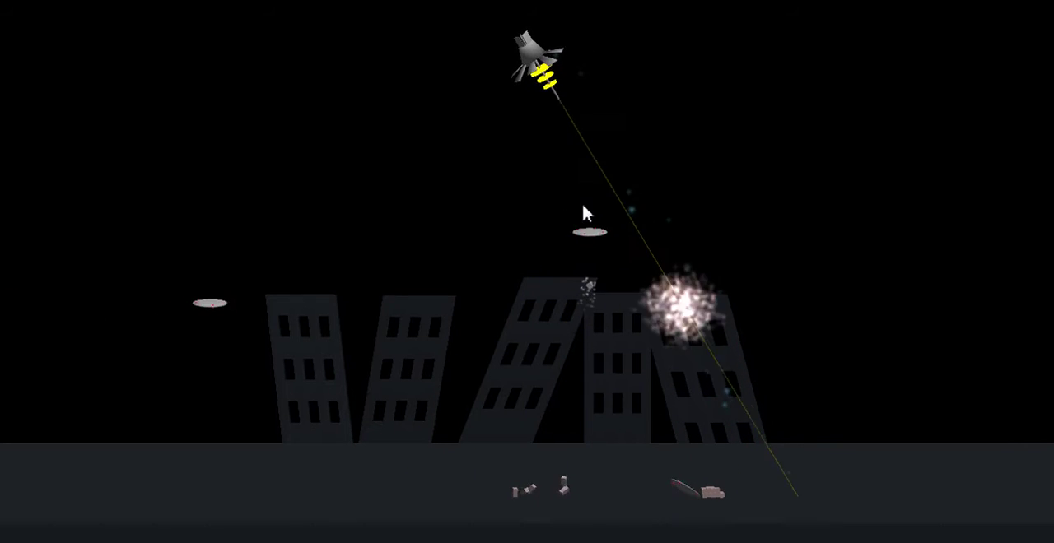
{"action": "left_click", "coordinate": [614, 173]}
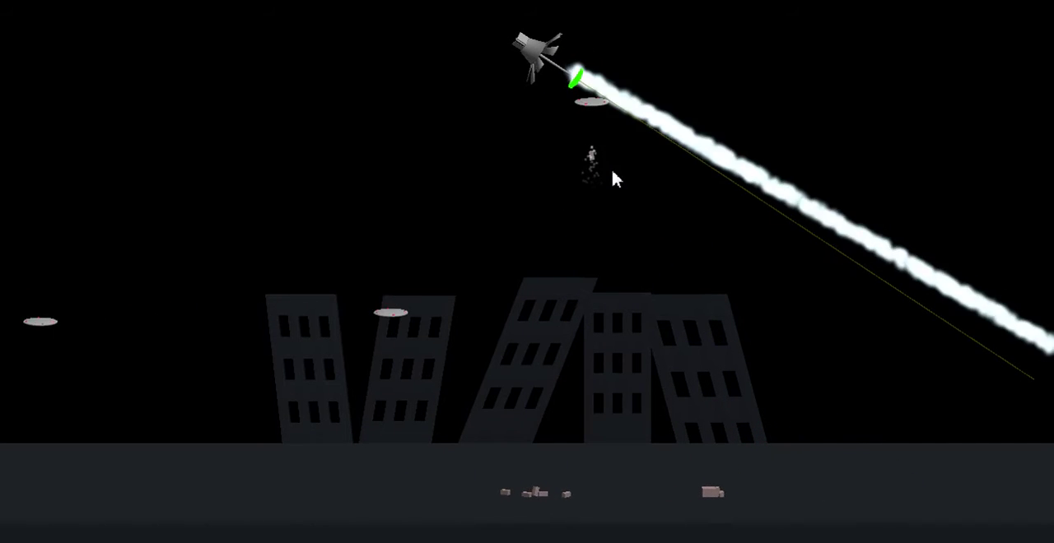
{"action": "left_click", "coordinate": [562, 240]}
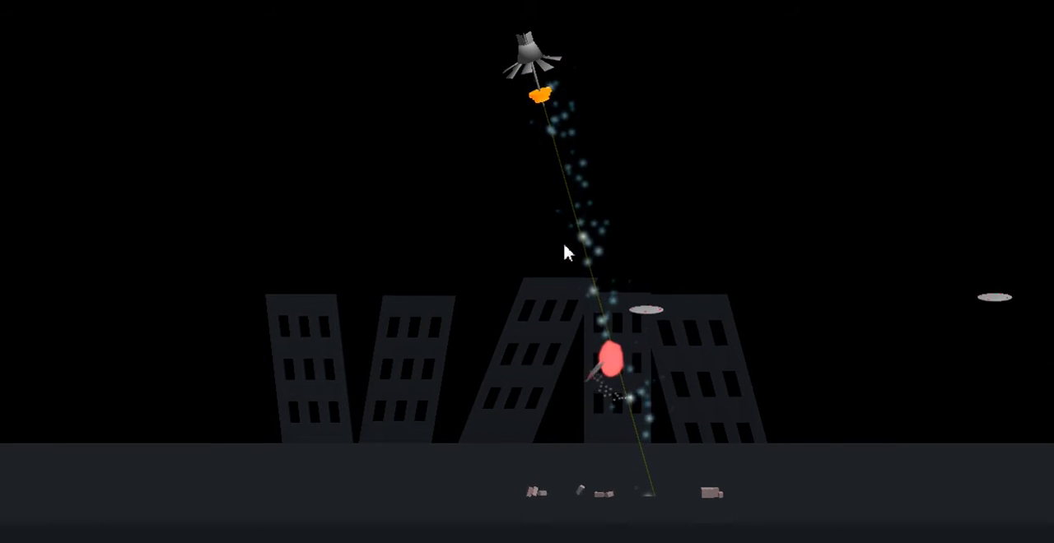
{"action": "left_click", "coordinate": [562, 241]}
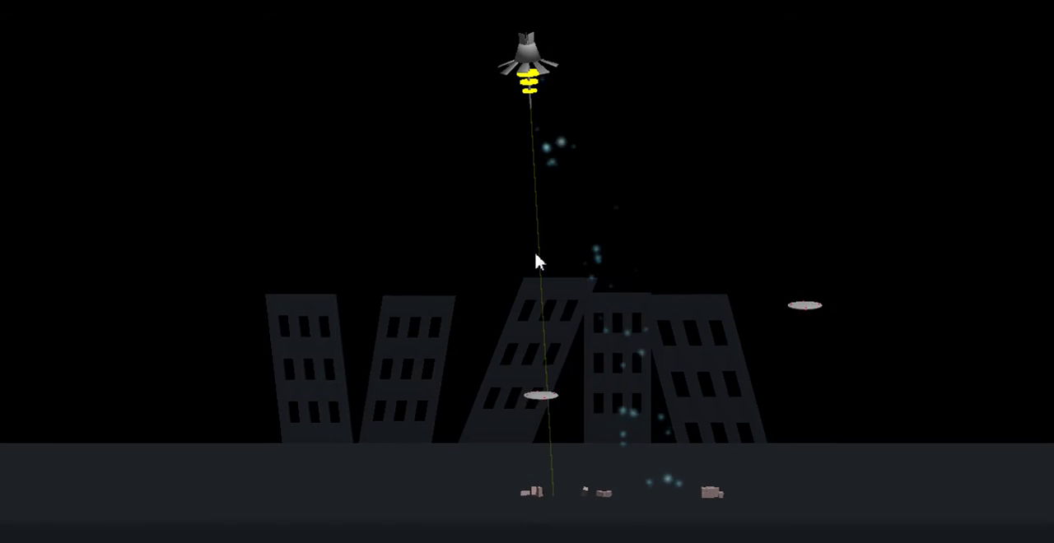
{"action": "left_click", "coordinate": [511, 262]}
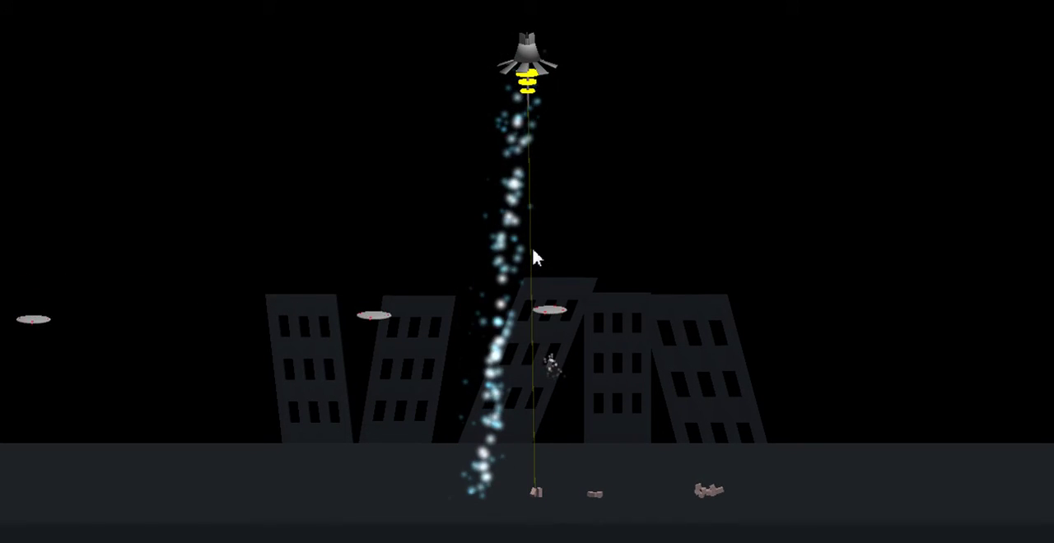
{"action": "left_click", "coordinate": [535, 251]}
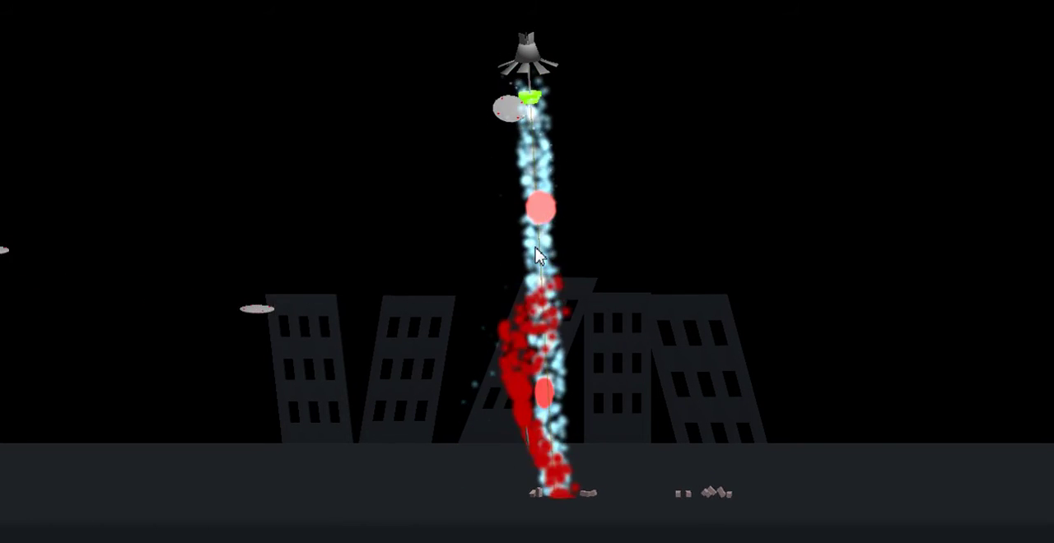
{"action": "left_click", "coordinate": [579, 248]}
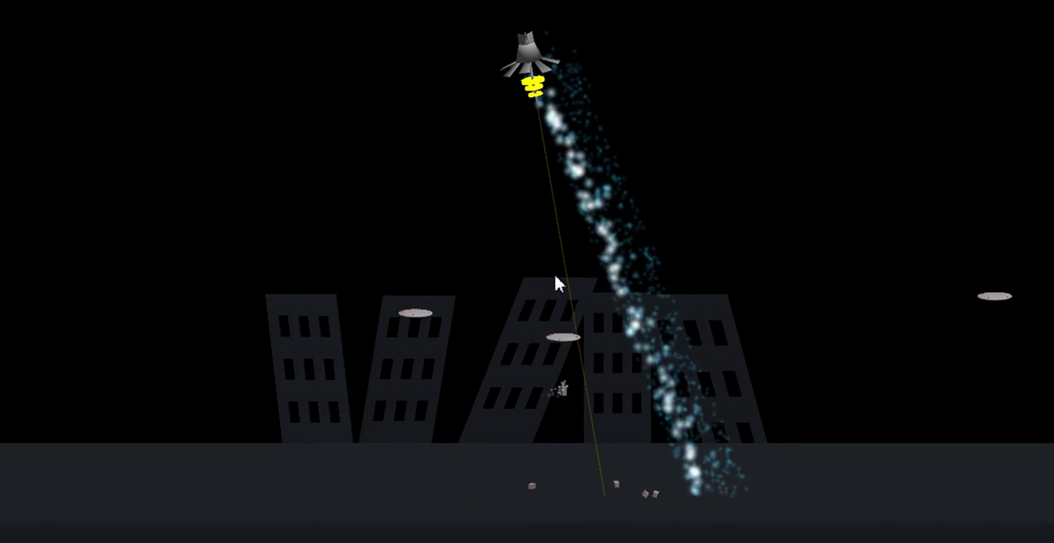
{"action": "left_click", "coordinate": [548, 274]}
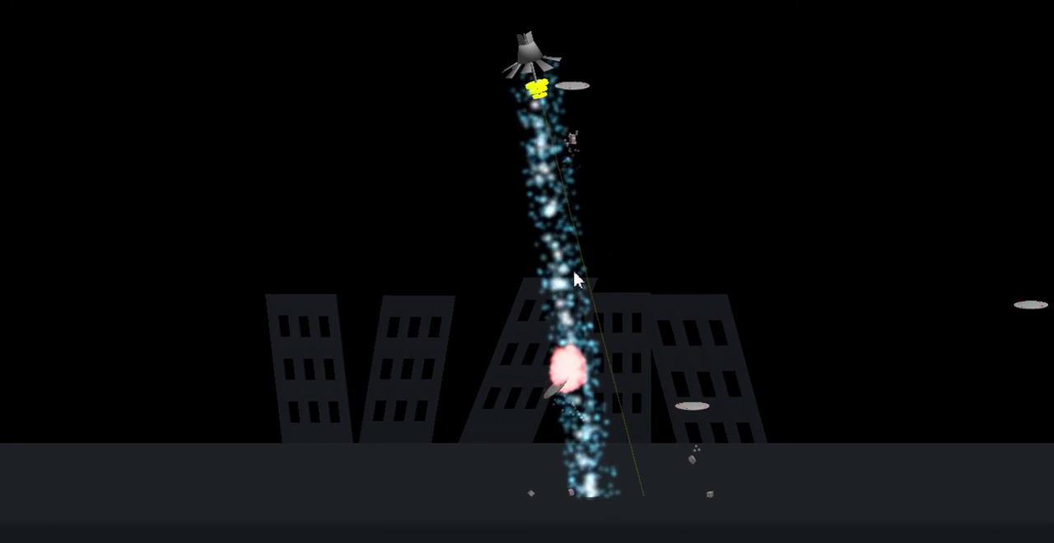
{"action": "left_click", "coordinate": [622, 247]}
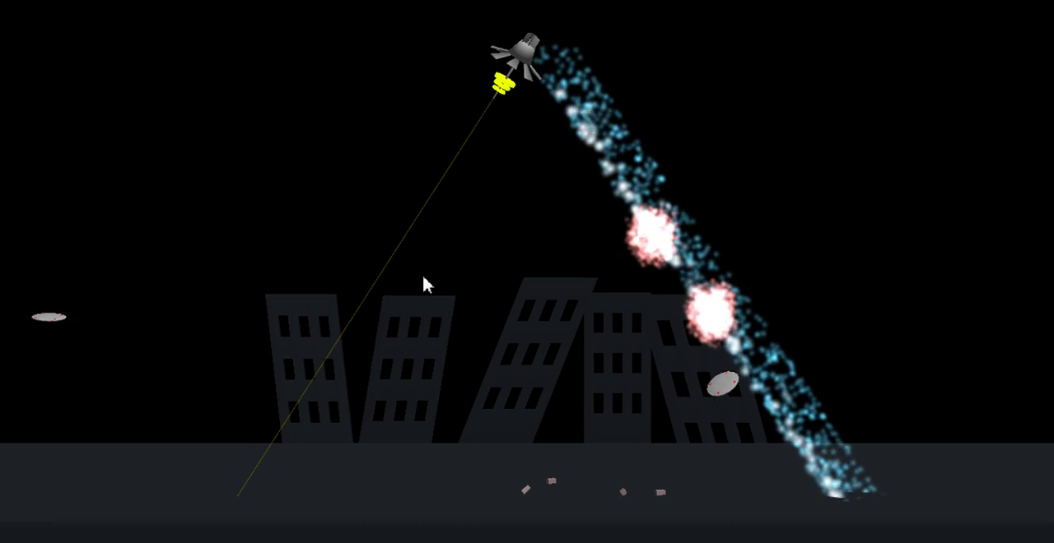